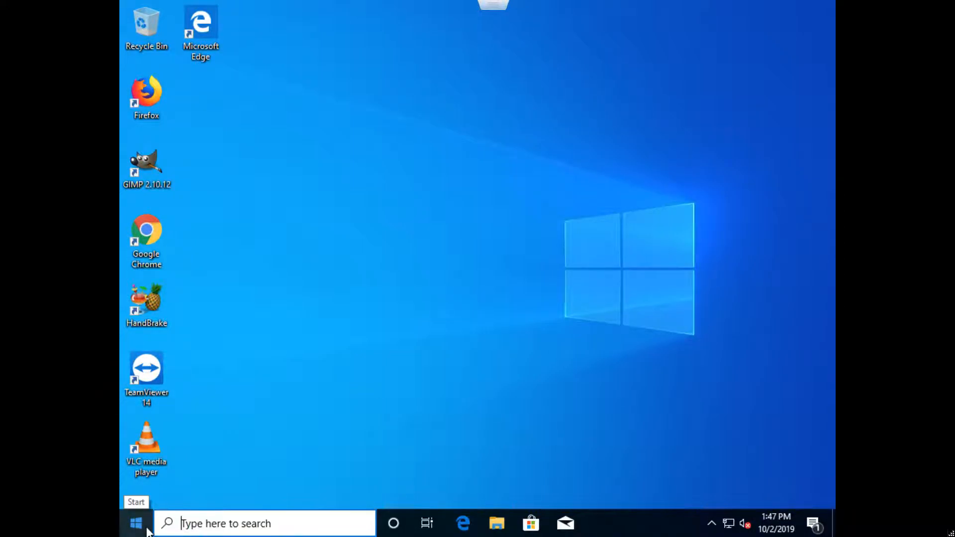
- Open the Printers & scanners system settings and maximize the Settings window
left_click(137, 527)
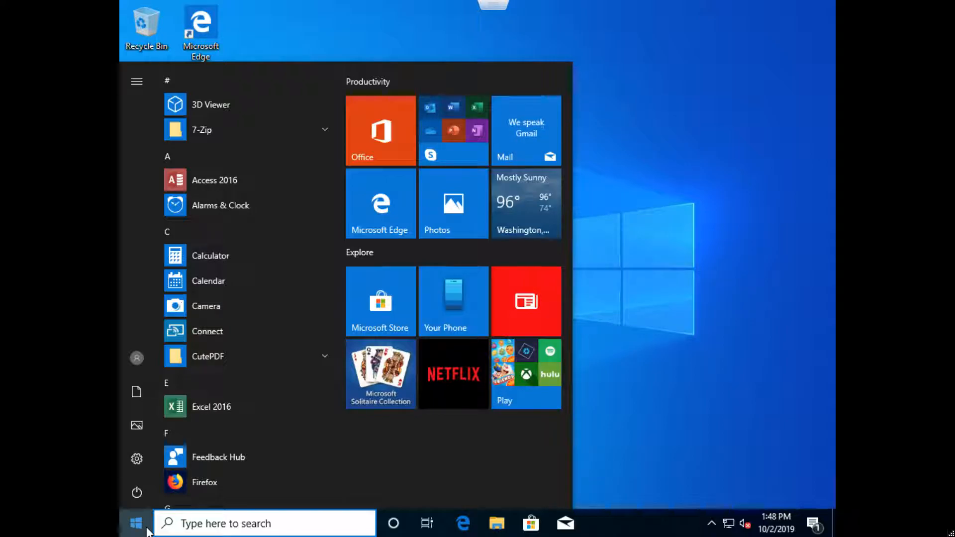
type("printer")
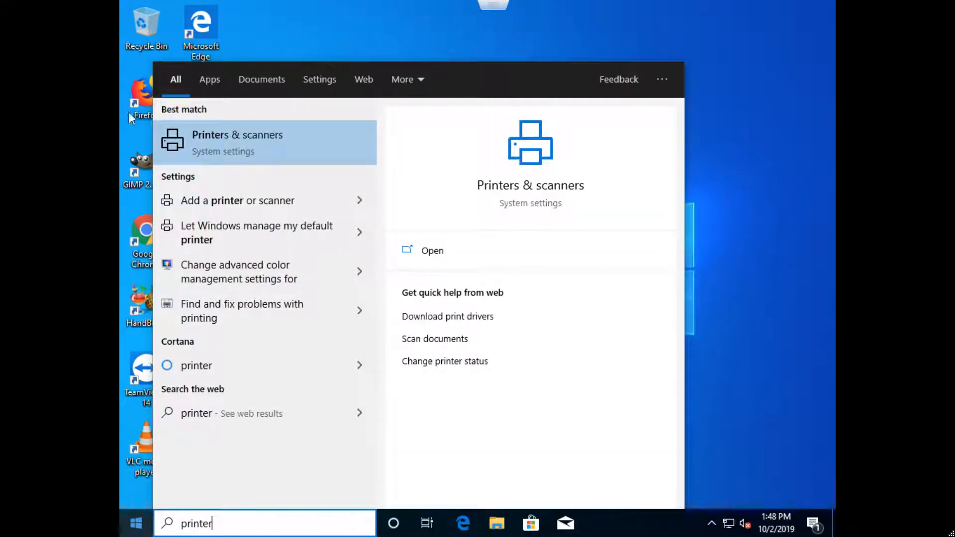
left_click(255, 143)
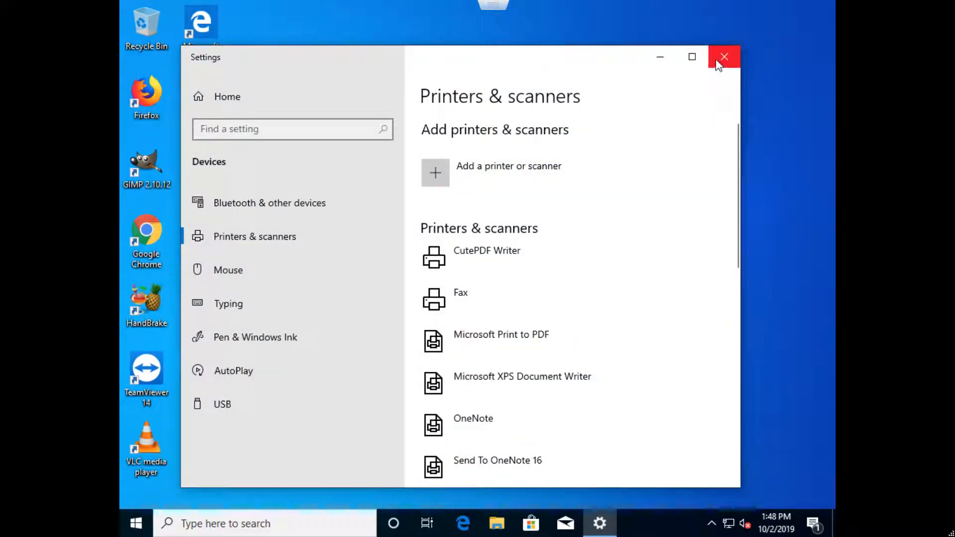
left_click(692, 56)
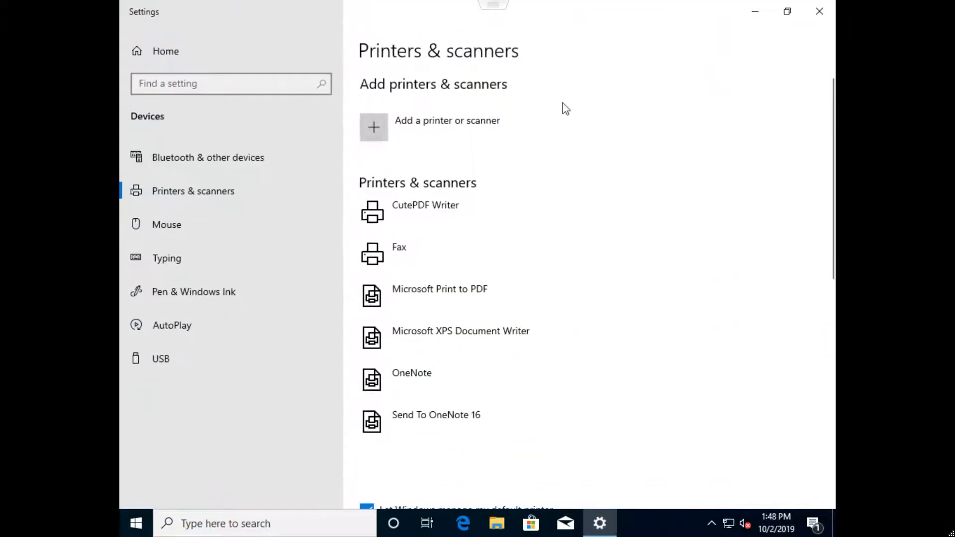
- Start adding a printer and choose the option for a printer that isn't listed among the discovered devices
left_click(408, 129)
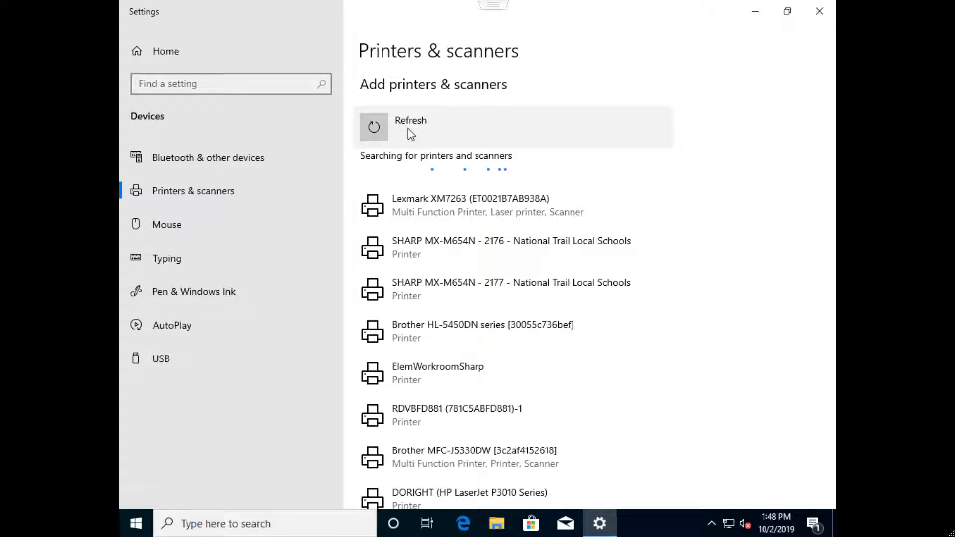
scroll(446, 176, "down", 20)
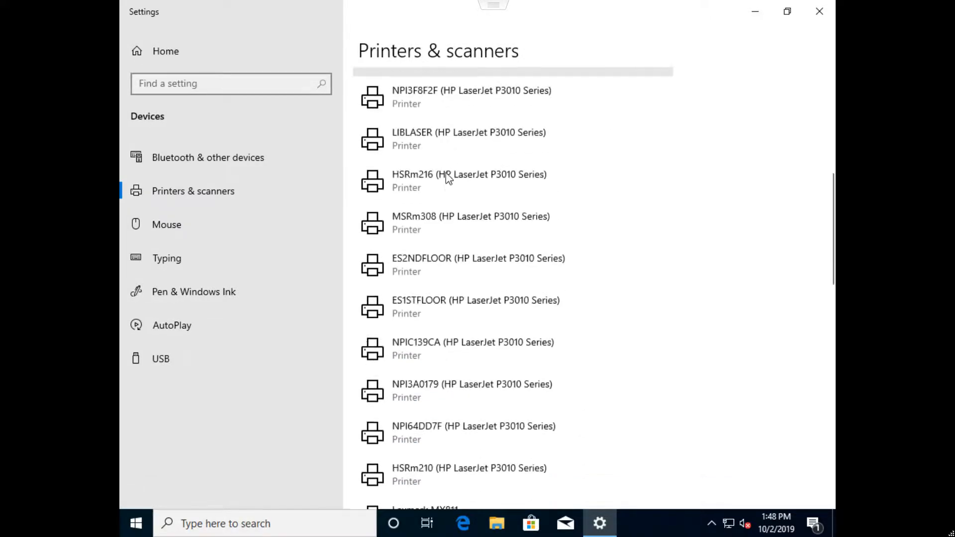
scroll(446, 177, "up", 12)
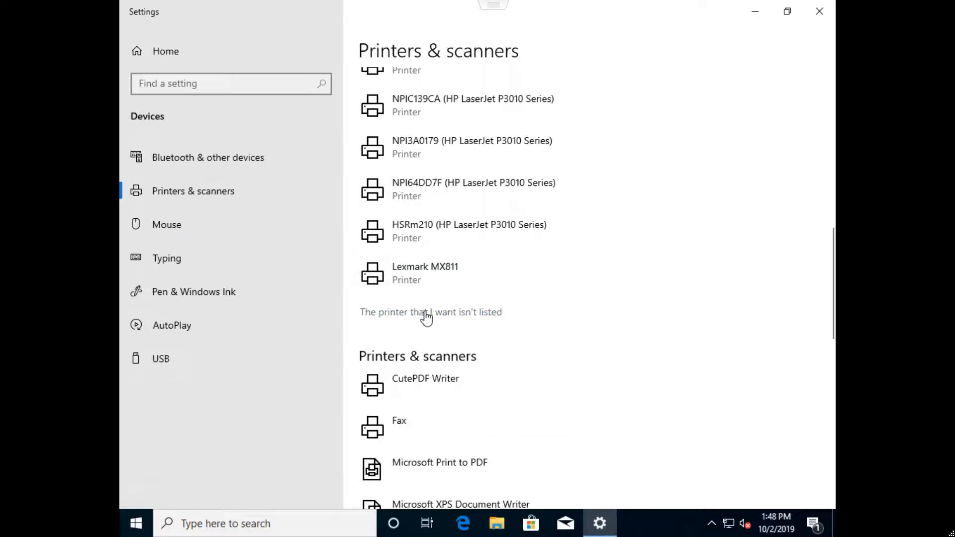
left_click(437, 319)
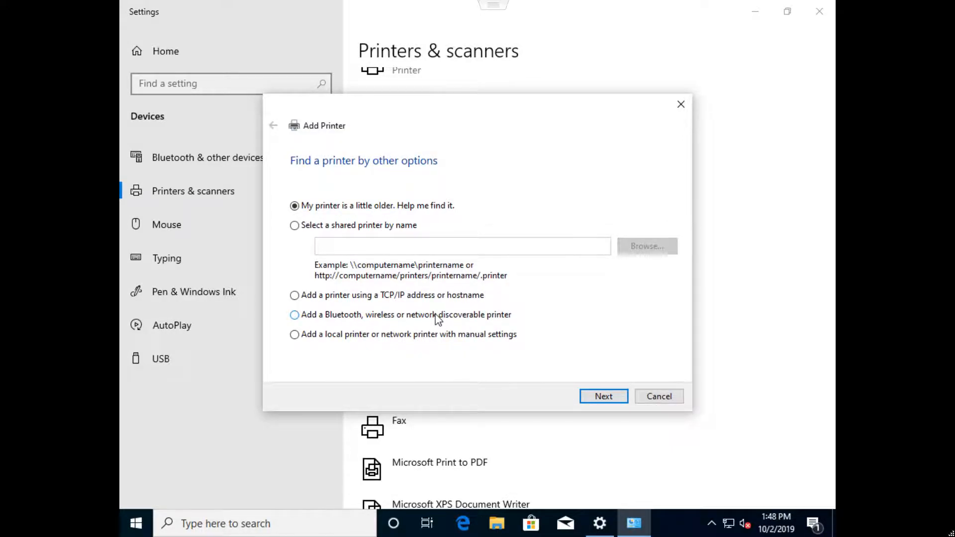
- Choose to select a shared printer by name and enter the server path \\trail3\
left_click(295, 226)
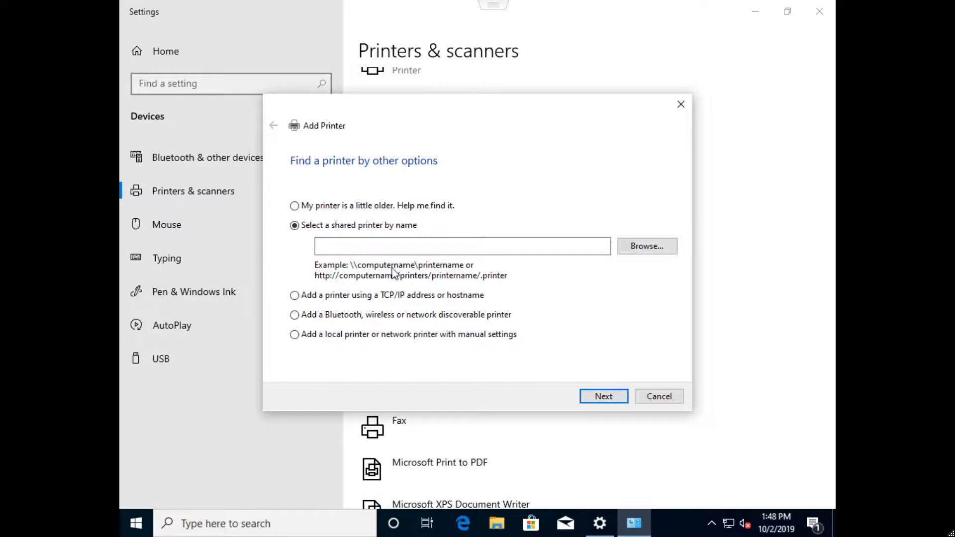
left_click(443, 246)
left_click(443, 246)
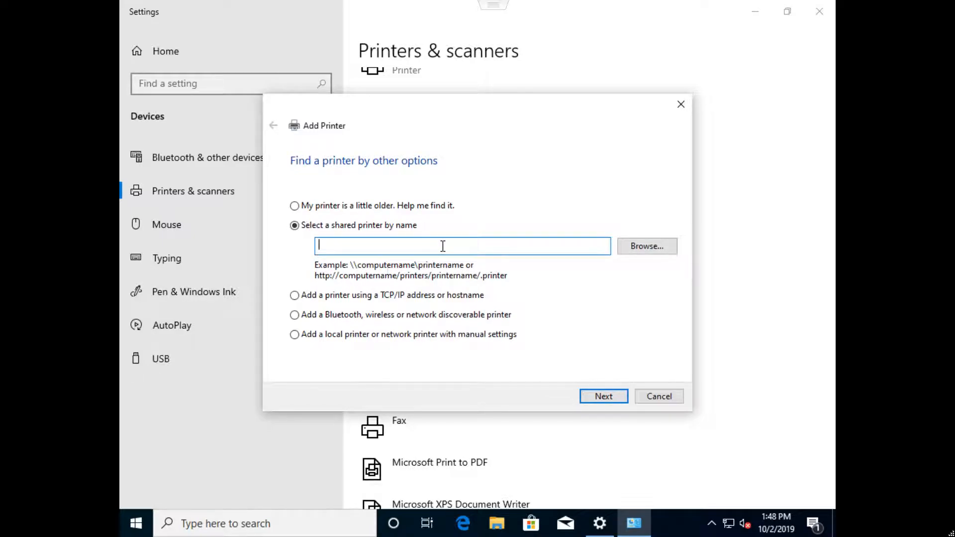
type("\\\\trail3\\")
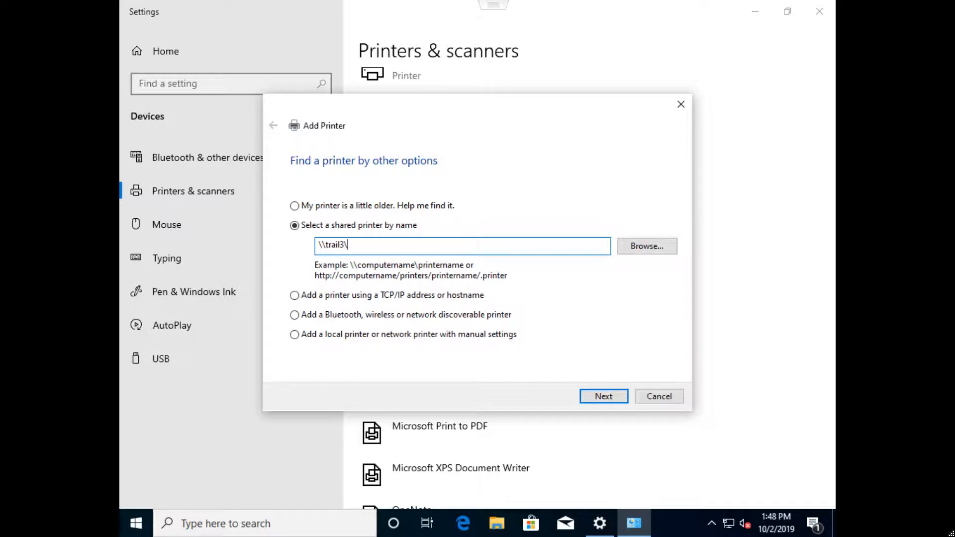
- Switch to a new Notepad document and write the printer path \\trail3\liblaser on the first line
left_click(136, 529)
type("notepad")
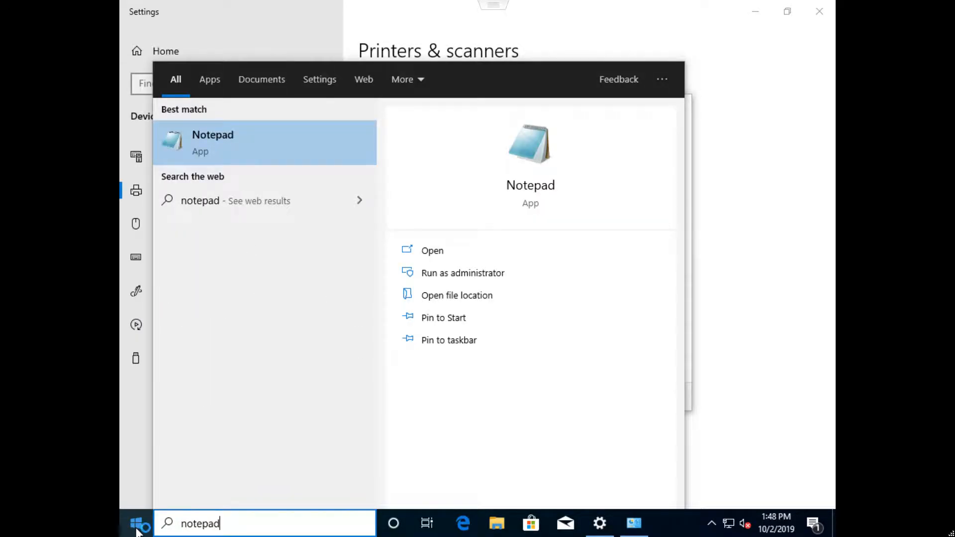
key("Return")
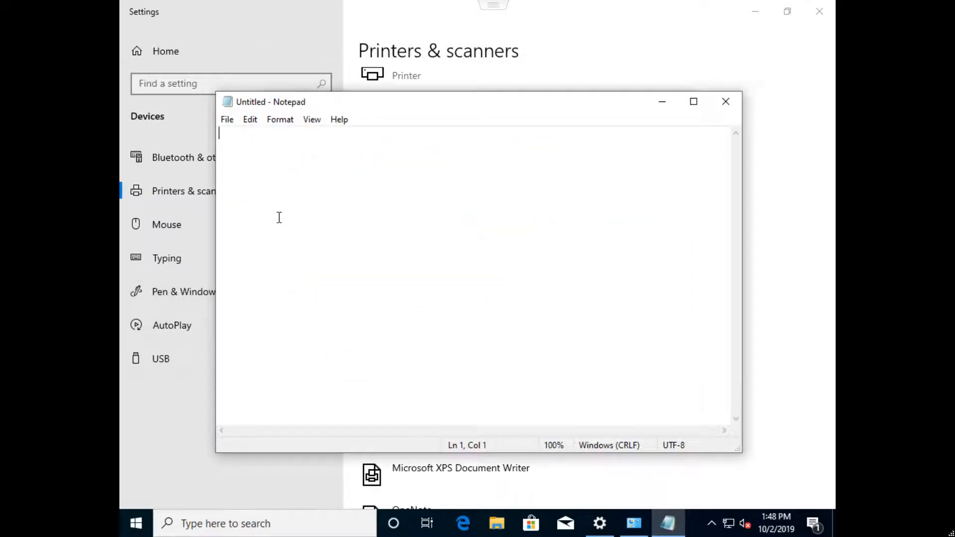
type("\\\\tr")
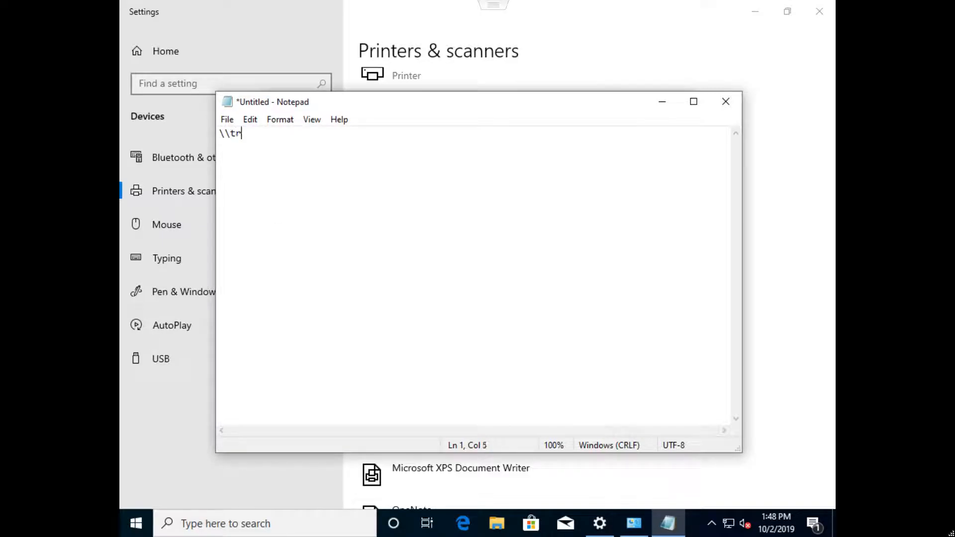
type("ail3\\")
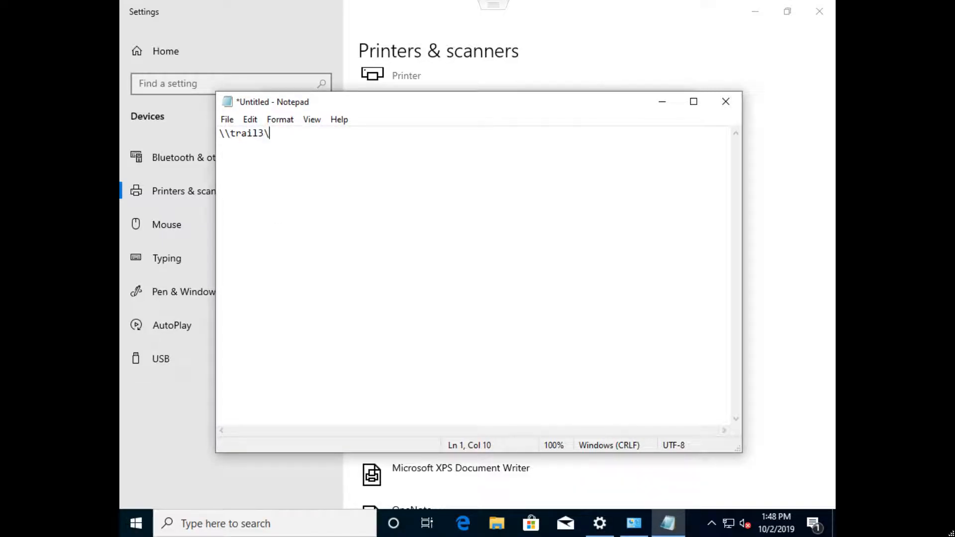
type("liblaser")
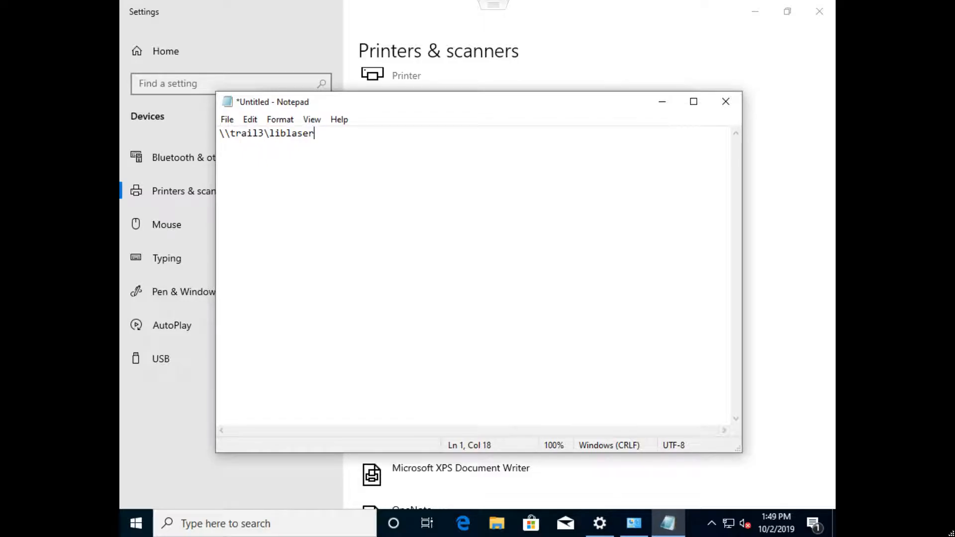
- Copy the \\trail3\ prefix onto three new lines below the first printer path
left_click_drag(268, 137, 207, 134)
left_click(261, 148)
left_click(321, 134)
key("Return")
type("\\\\trail3\\")
key("Return")
type("\\\\trail3\\")
key("Return")
type("\\\\trail3\\")
- Complete the second and third lines as \\trail3\hsrm209 and \\trail3\hsrm210
key("Up")
key("Up")
type("hsr")
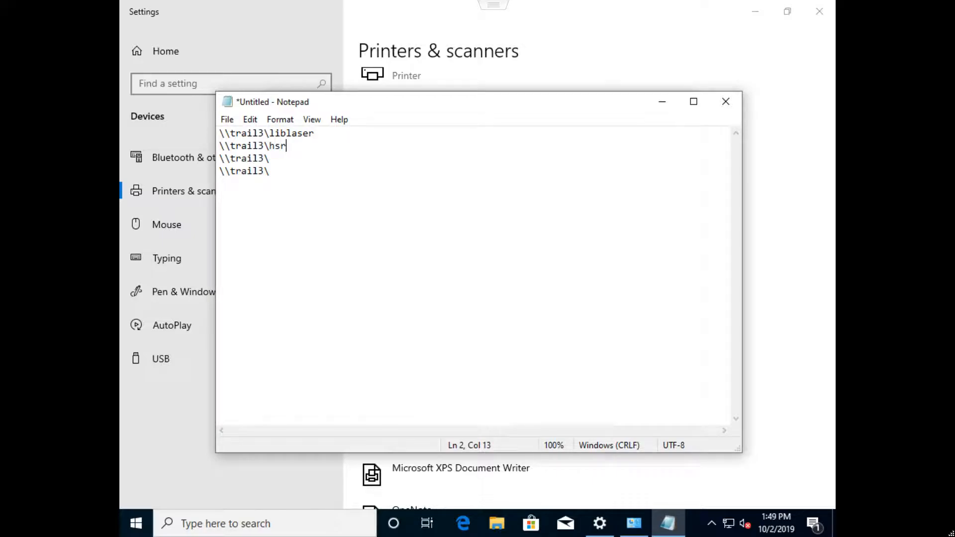
type("m209")
key("Down")
type("hsrm2010")
key("BackSpace")
key("BackSpace")
key("BackSpace")
type("10")
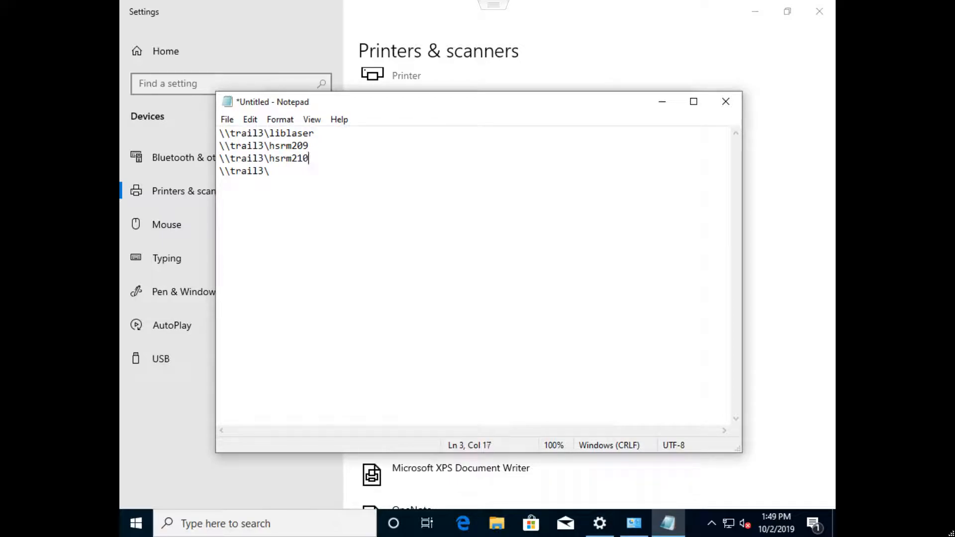
- Complete the fourth line as \\trail3\hsrm216, and shrink and move the Notepad window clear of the Add Printer dialog
key("Return")
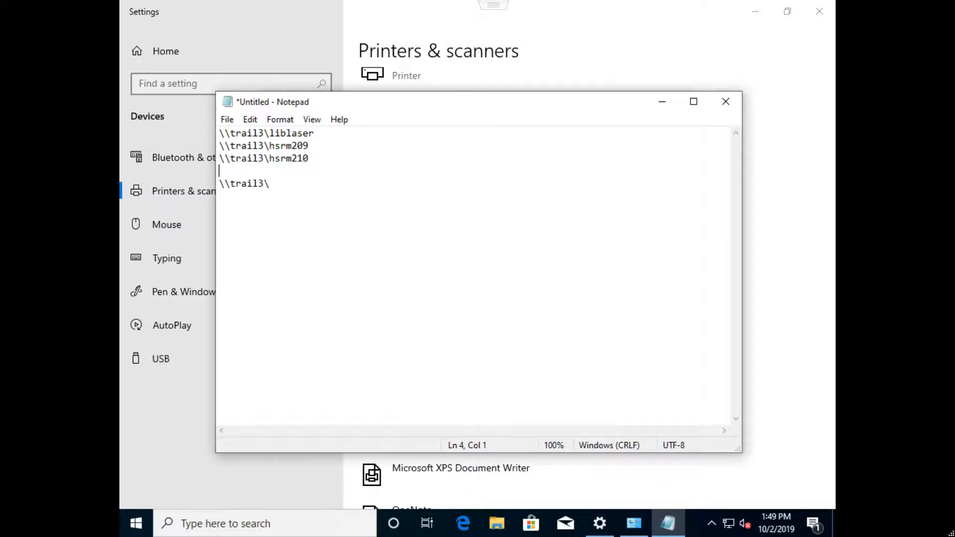
key("BackSpace")
key("Down")
type("hs")
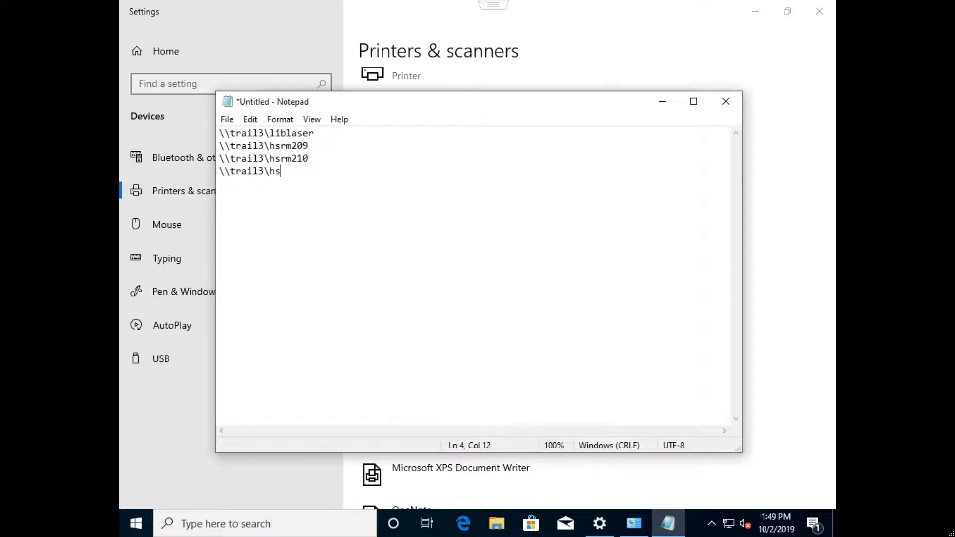
type("rm216")
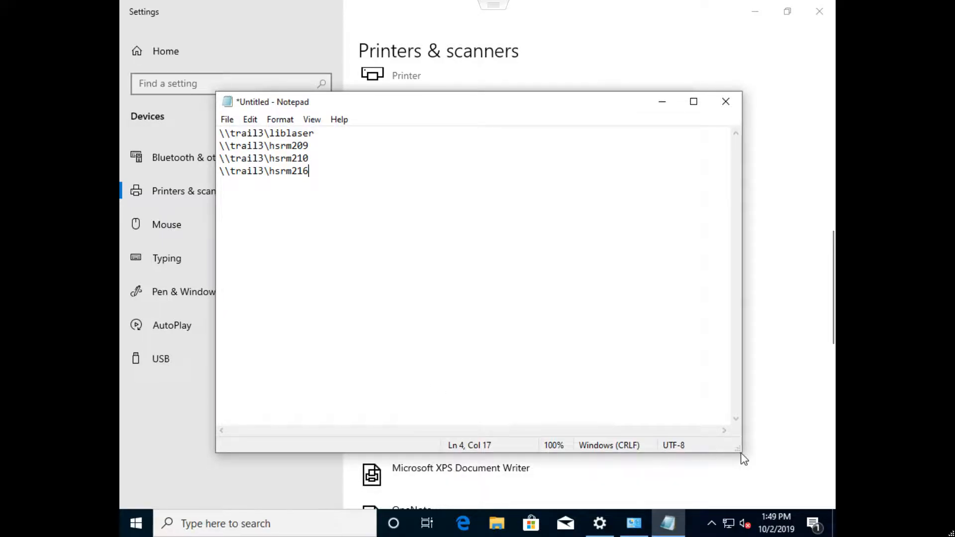
left_click_drag(741, 452, 392, 245)
left_click_drag(259, 105, 737, 18)
- Request the shared printer \\trail3\liblaser and enter the ntls domain account's user name for the connection
left_click(379, 249)
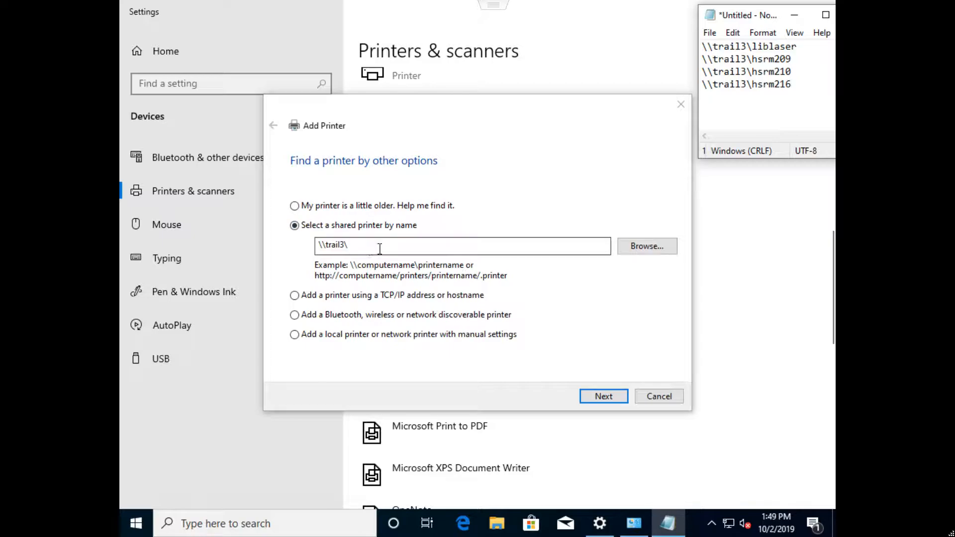
type("lib")
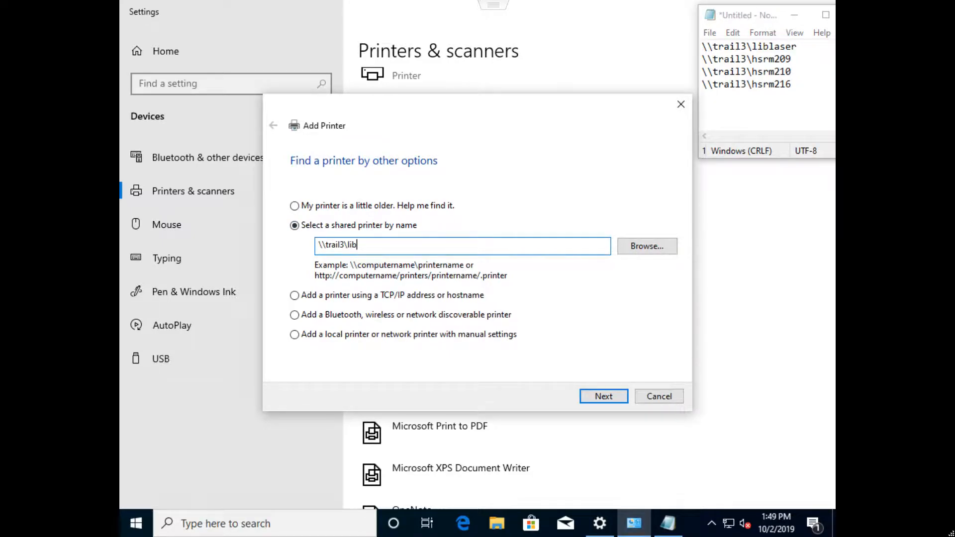
type("laser")
left_click(619, 396)
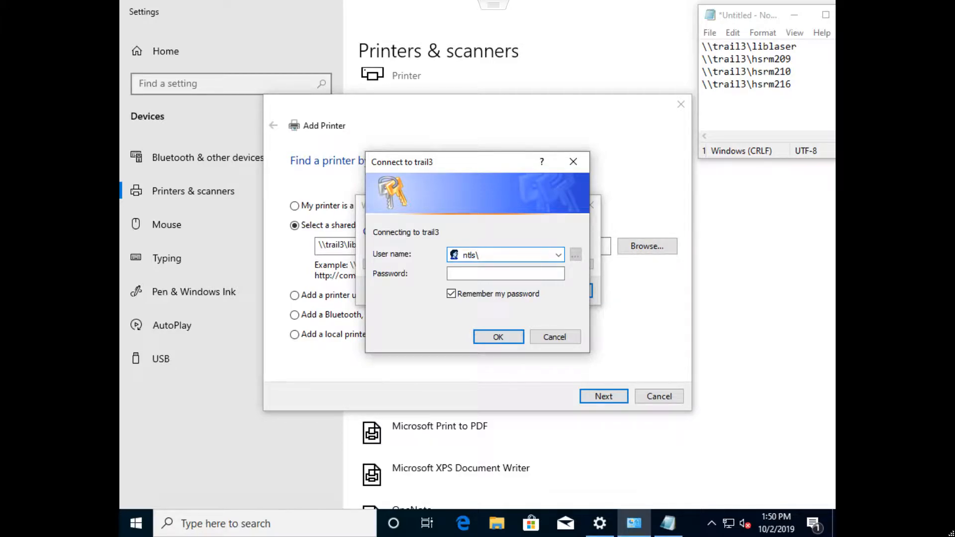
type("ool")
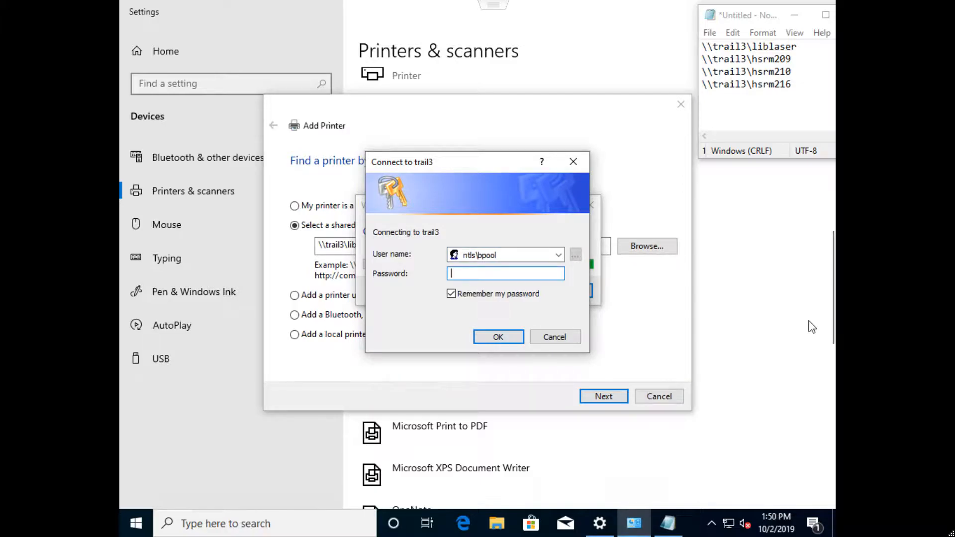
- Add the sign-in format to the Notepad notes: "ntls\username" with "password" on the line beneath it
left_click(816, 89)
key("Return")
type("n")
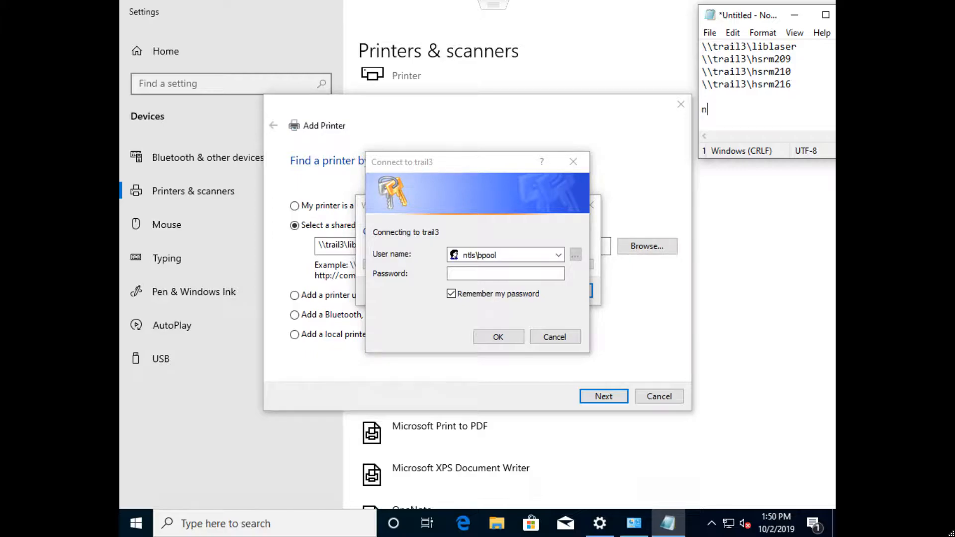
type("tls\\username")
key("BackSpace")
key("BackSpace")
key("BackSpace")
key("BackSpace")
type("name")
key("Return")
type("password")
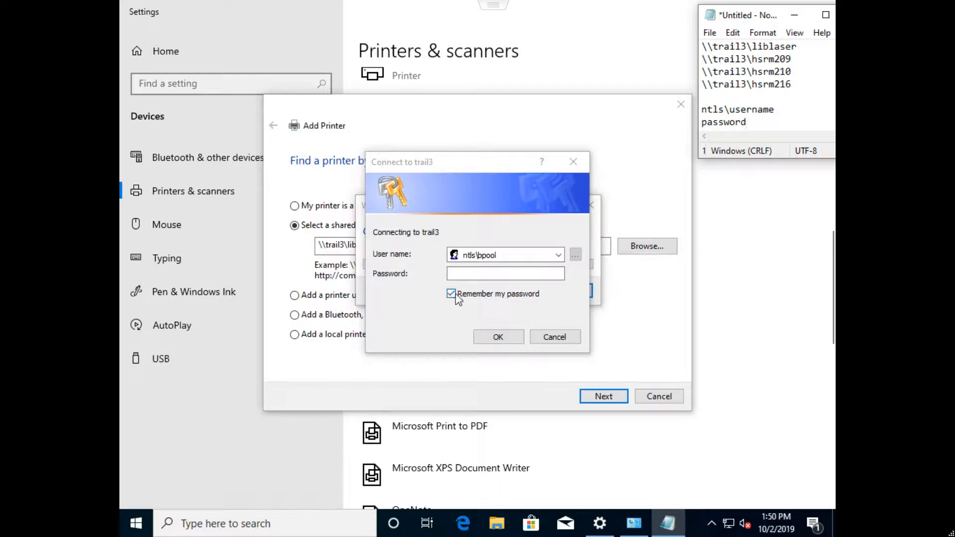
- Enter the account password, connect to trail3 and finish adding the library printer without a test page
left_click(466, 274)
type("••••••••••")
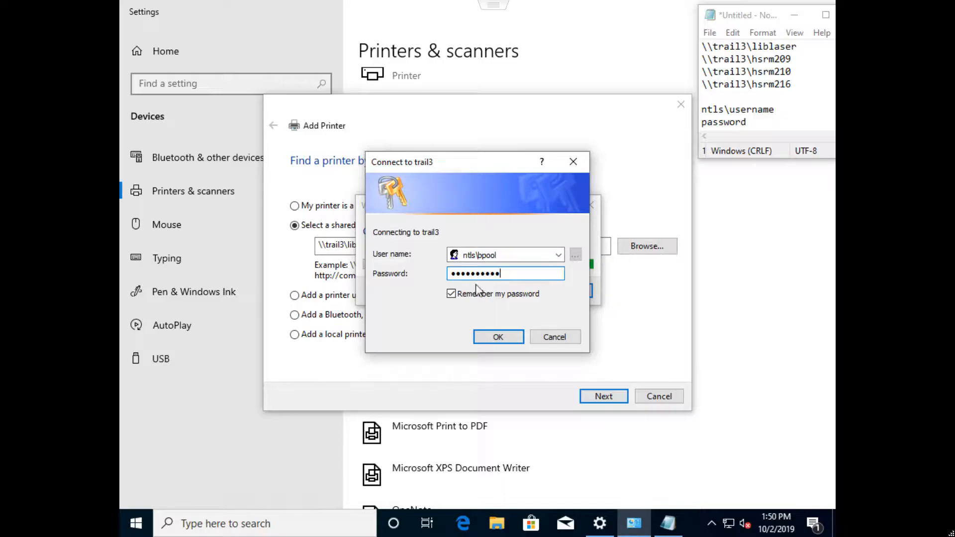
left_click(499, 338)
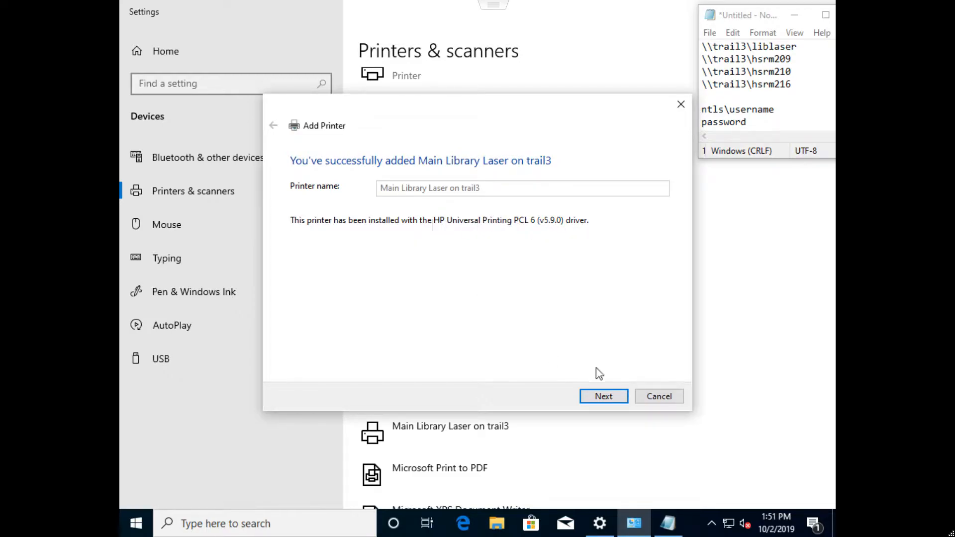
left_click(616, 398)
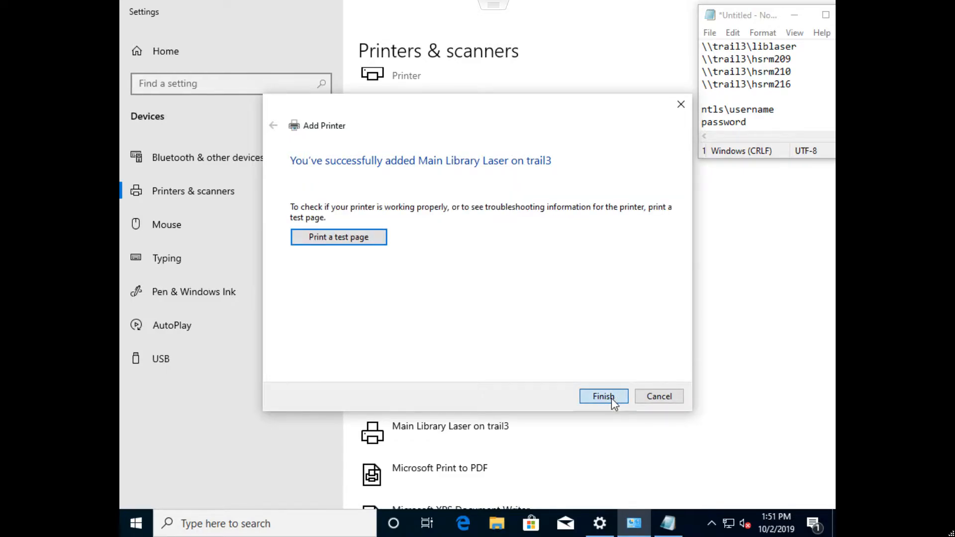
left_click(611, 398)
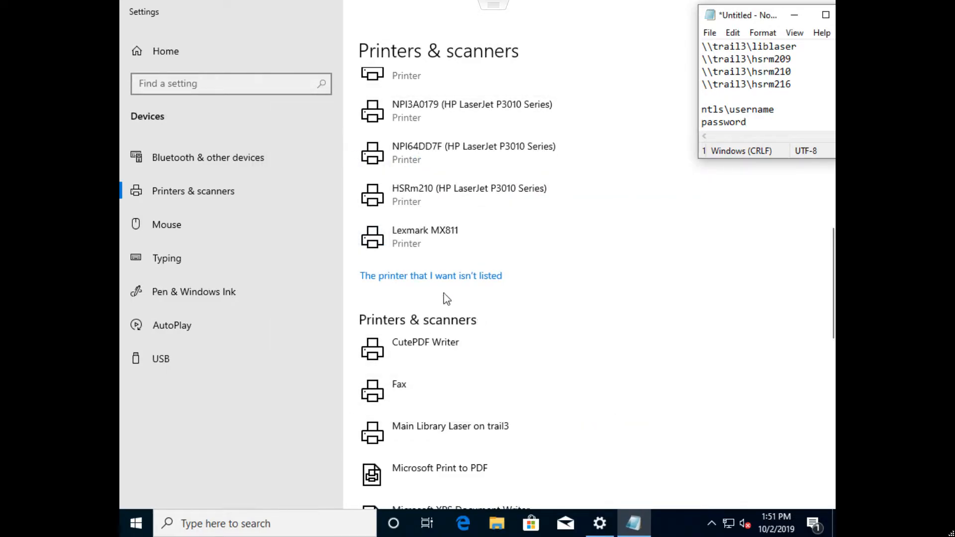
- Add the shared printer \\trail3\hsrm209 by name, finish without printing a test page, and close the Settings window
left_click(438, 276)
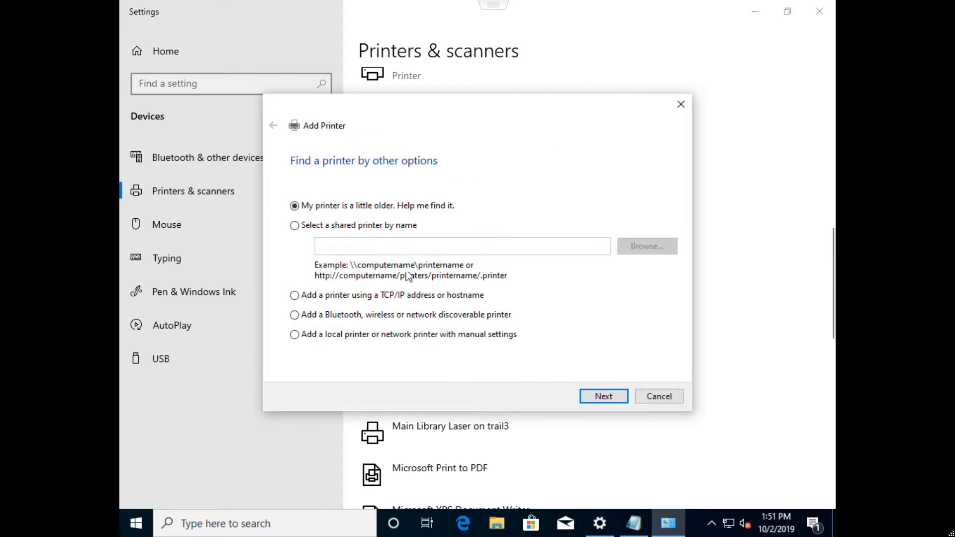
left_click(366, 246)
type("\\\\tr")
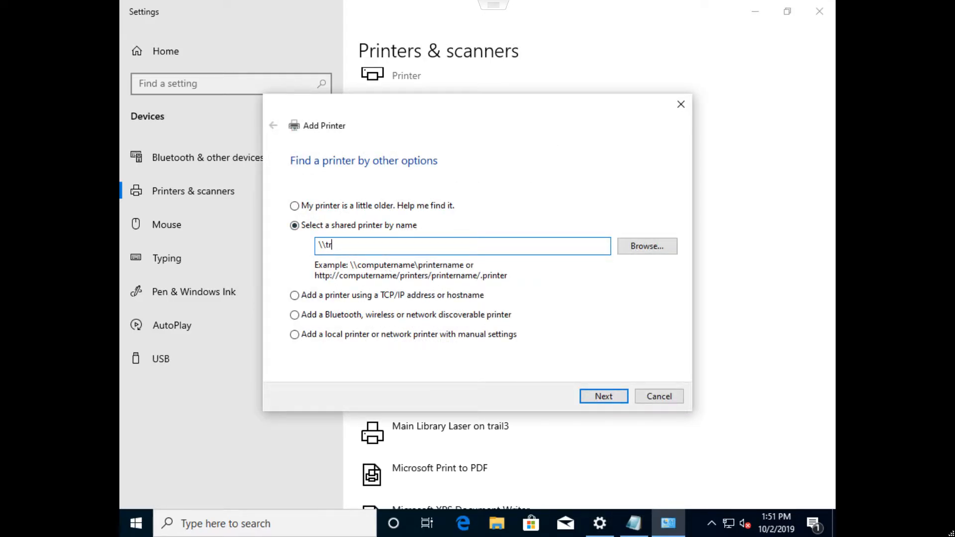
type("ail3\\hs")
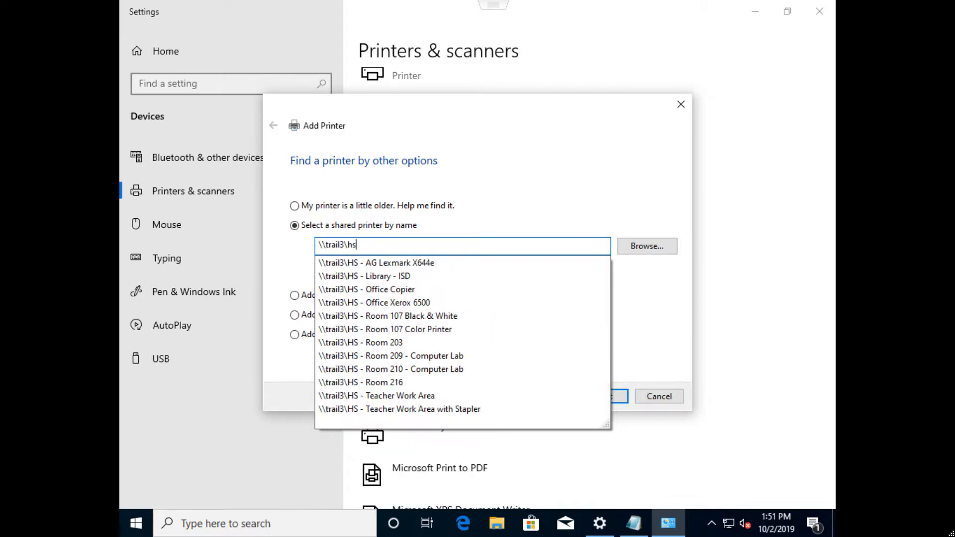
type("rm209")
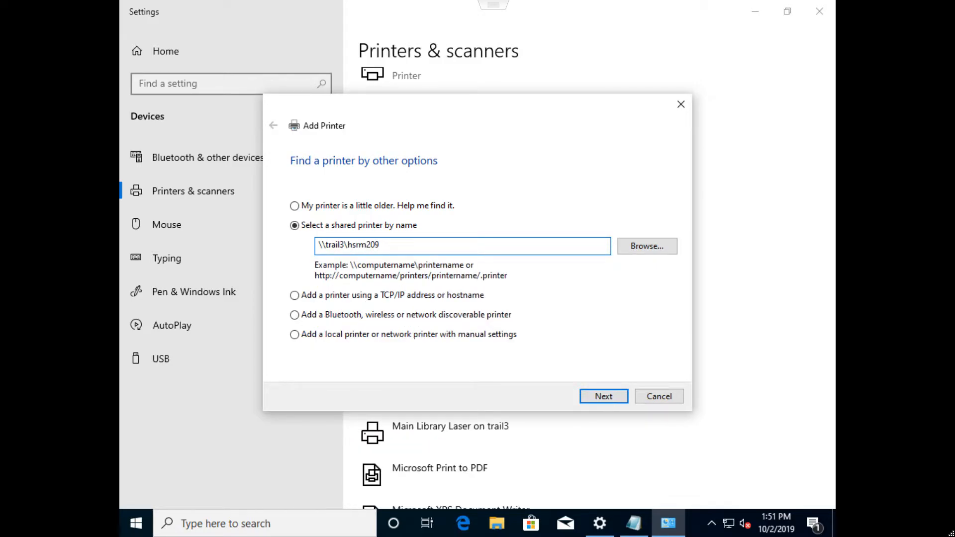
left_click(603, 397)
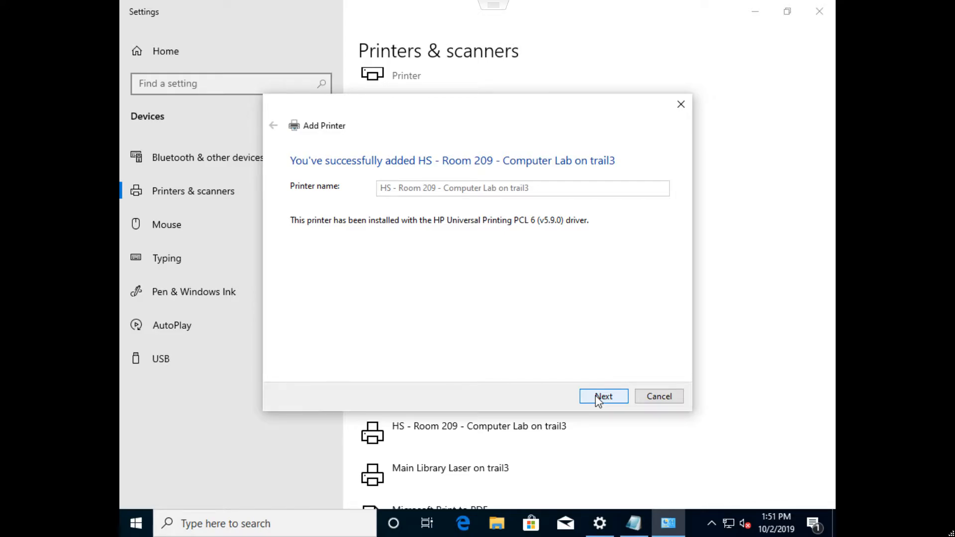
left_click(598, 398)
left_click(592, 397)
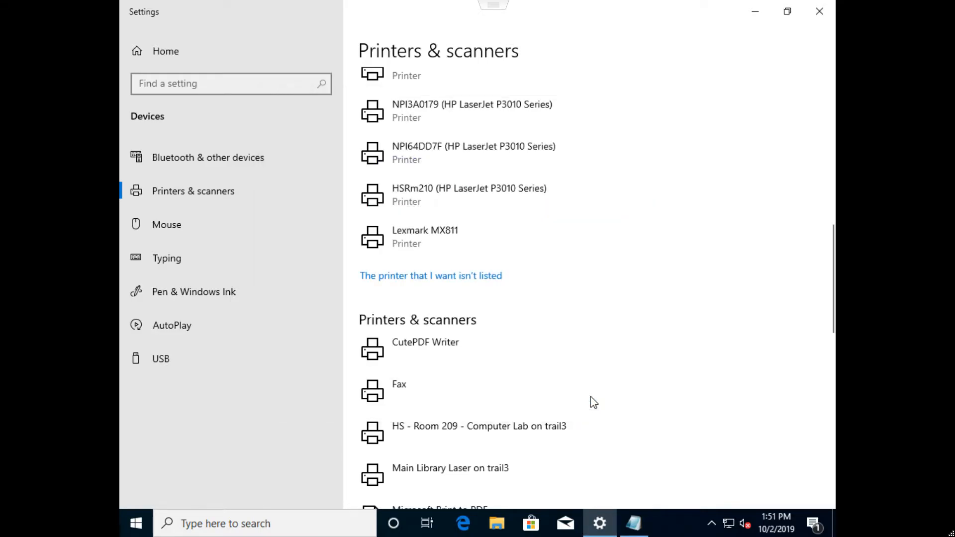
left_click(818, 12)
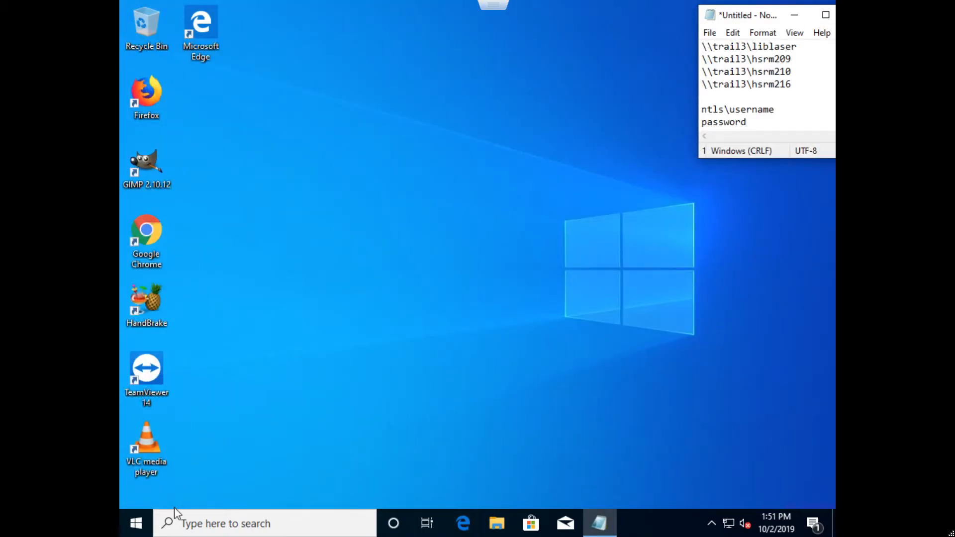
- Search Windows for "word" and launch Word 2016
left_click(136, 523)
type("weord")
key("BackSpace")
key("BackSpace")
key("BackSpace")
key("BackSpace")
type("ord")
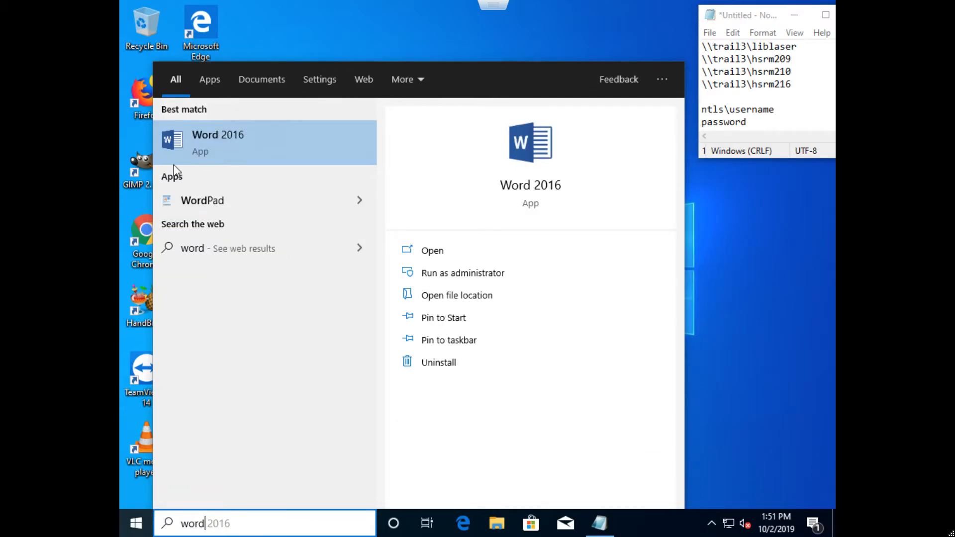
left_click(193, 148)
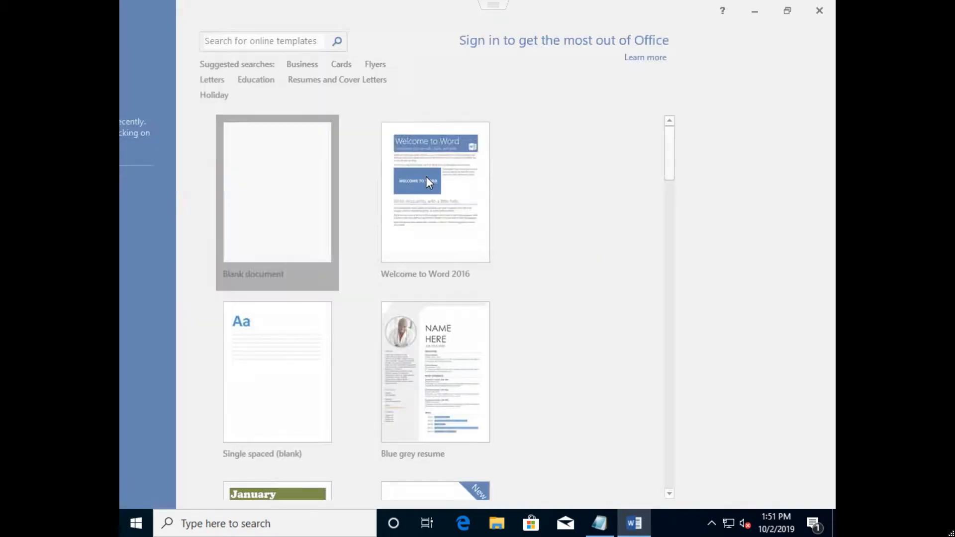
- Choose to install updates only and accept the Microsoft Office License Agreement in Word's first-run dialog
left_click(426, 176)
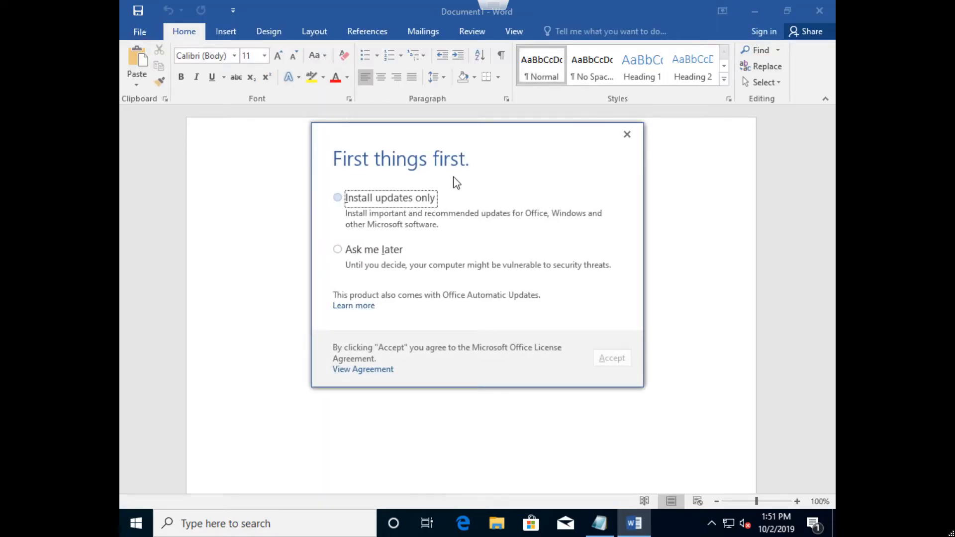
left_click(431, 198)
left_click(611, 358)
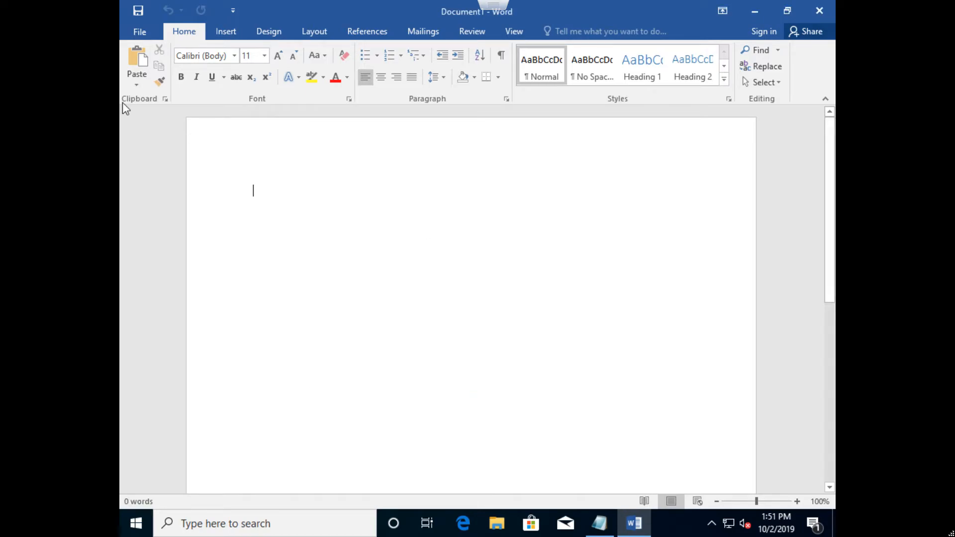
- Check the available printers in the blank document's print settings for the added trail3 printers, and close Word without printing
left_click(143, 39)
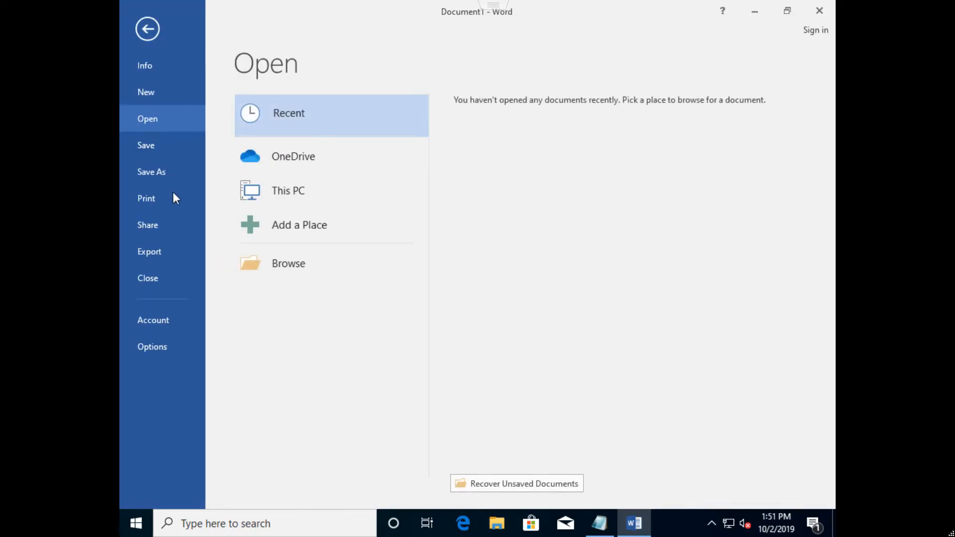
left_click(172, 207)
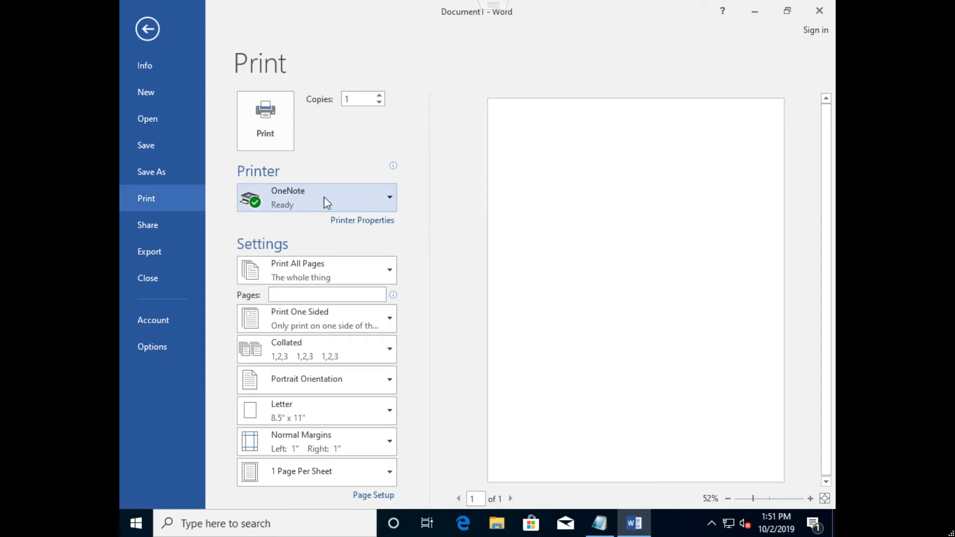
left_click(359, 194)
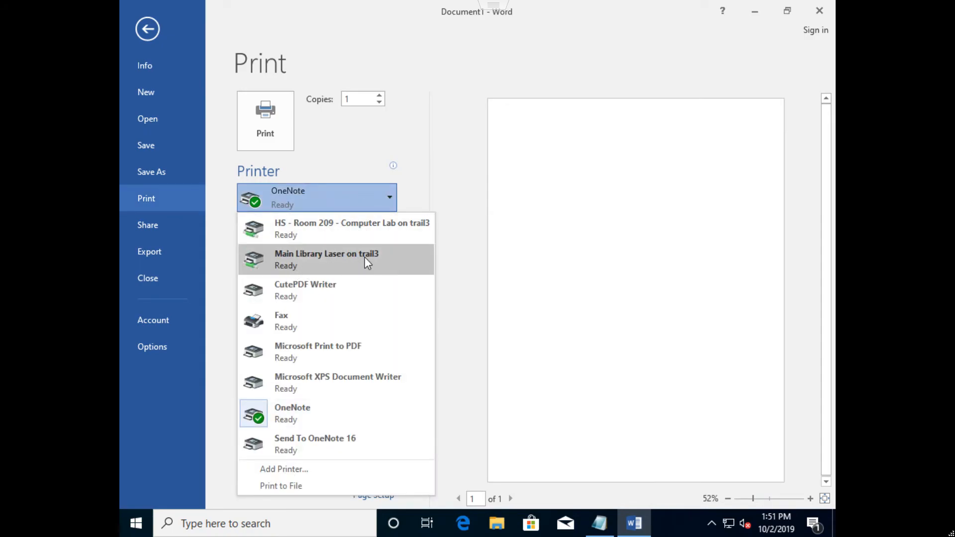
left_click(452, 152)
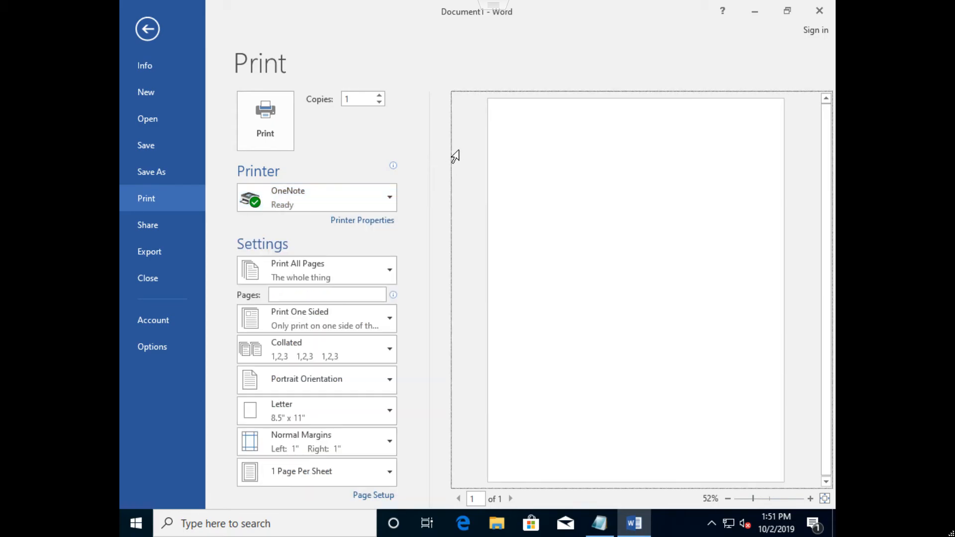
left_click(819, 11)
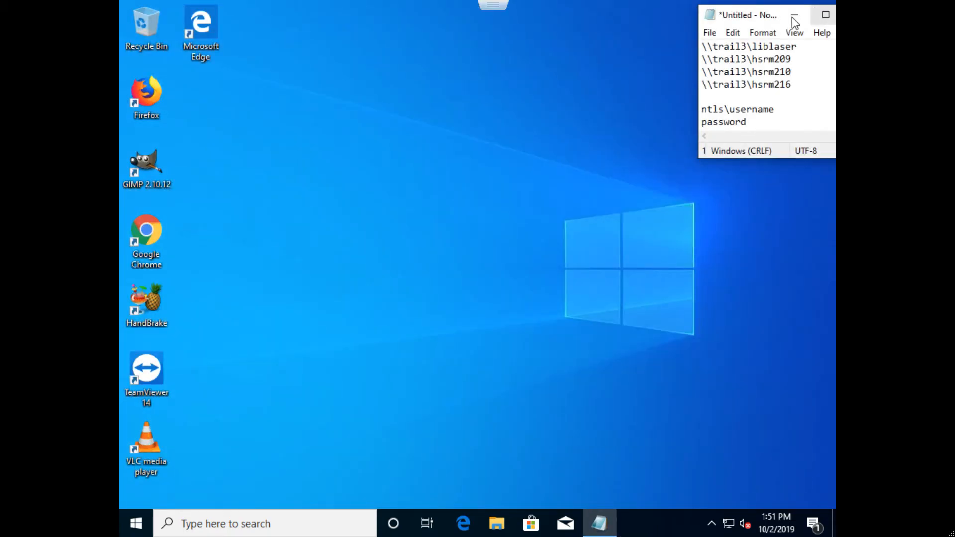